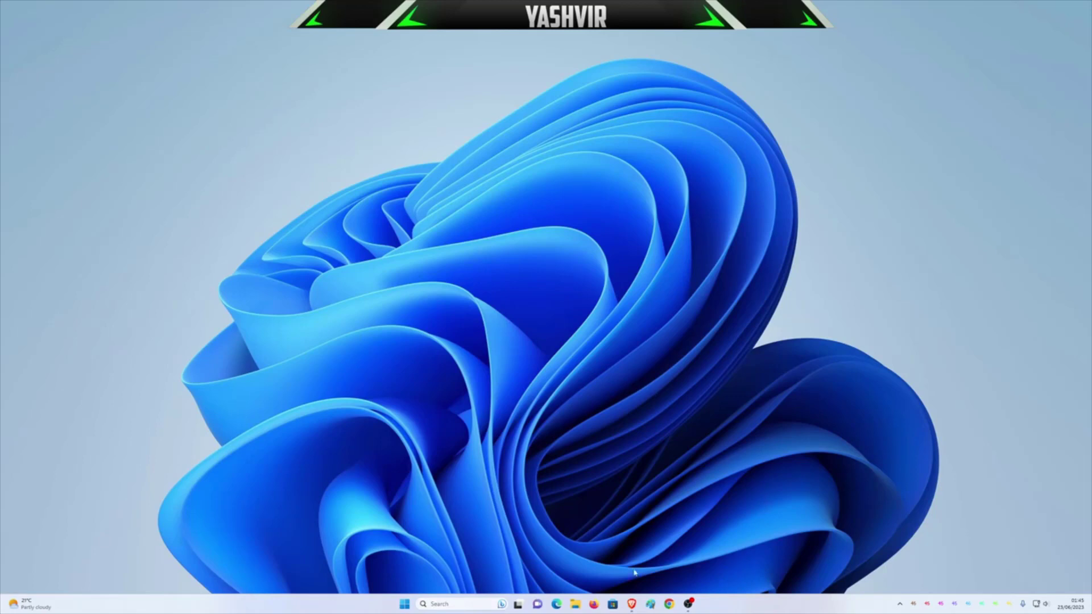
- Search Google for X570S AORUS PRO AX and open Gigabyte's product page in a new tab
{"action": "left_click", "coordinate": [631, 604]}
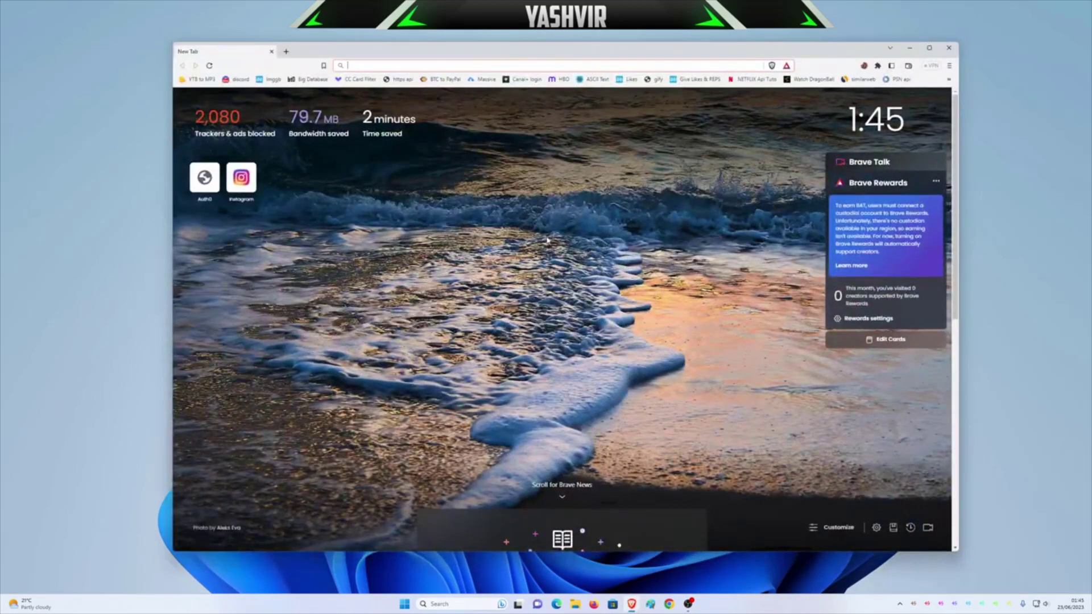
{"action": "type", "text": "X570S"}
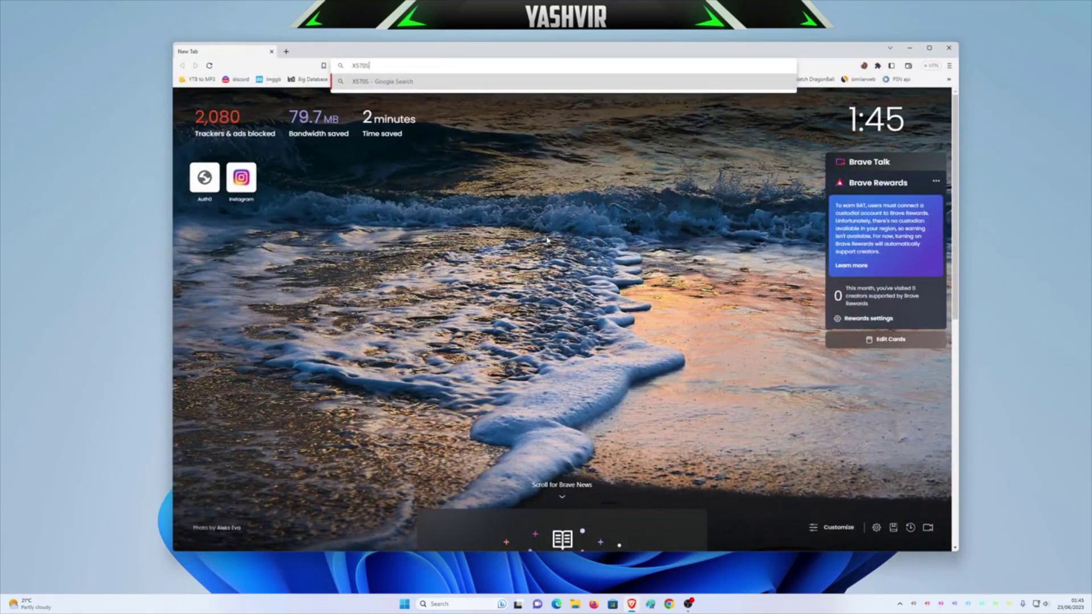
{"action": "type", "text": " AORUS PRO AX"}
{"action": "key", "text": "Return"}
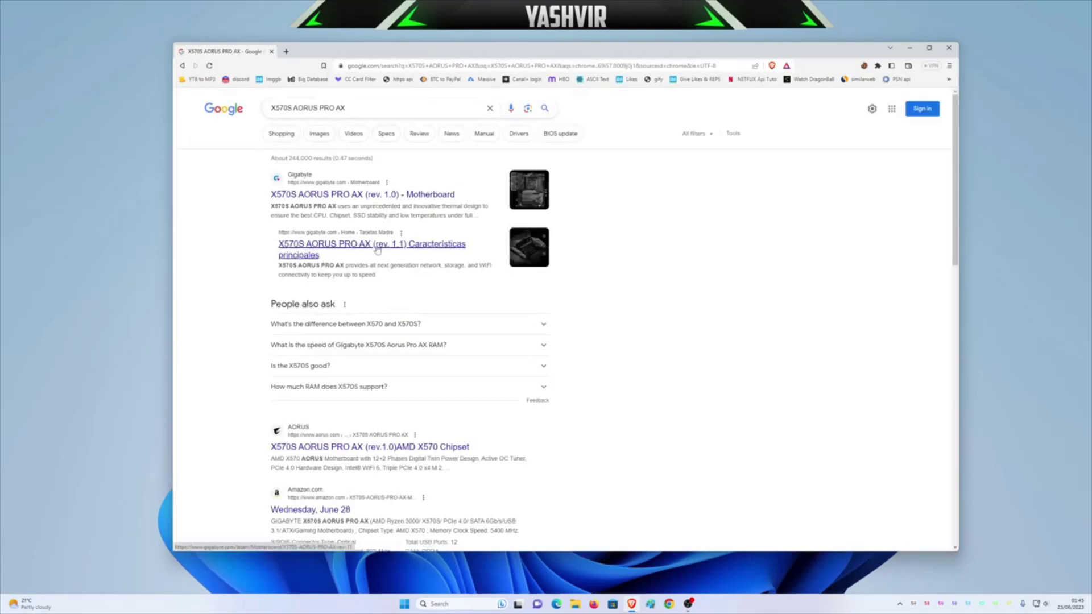
{"action": "middle_click", "coordinate": [342, 195]}
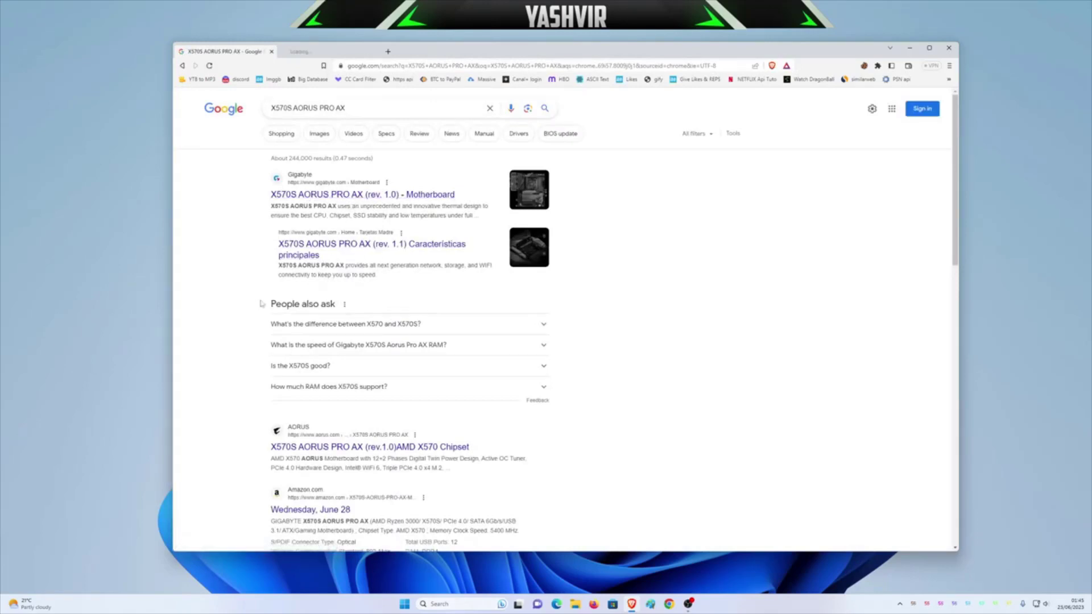
{"action": "key", "text": "ctrl+Tab"}
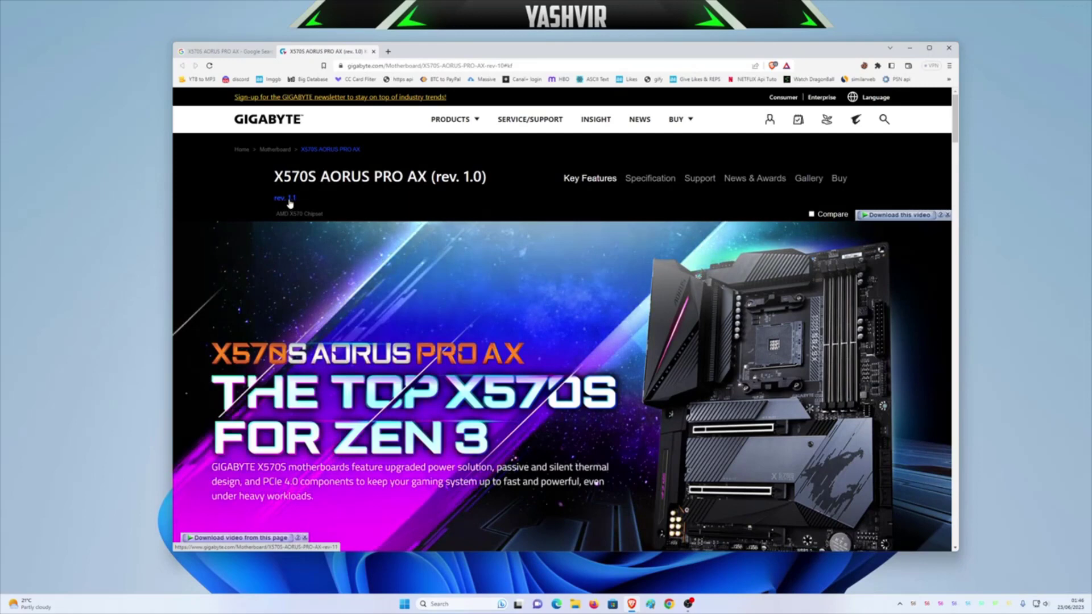
- Switch to the rev. 1.1 product page, maximize the window, and show its Support section
{"action": "left_click", "coordinate": [285, 198]}
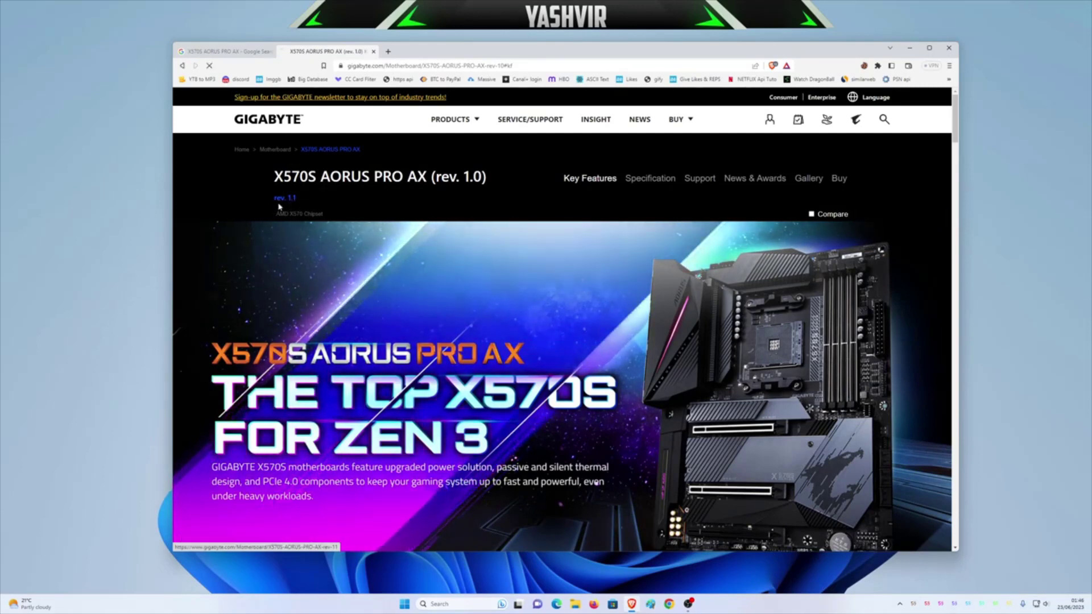
{"action": "key", "text": "super+Up"}
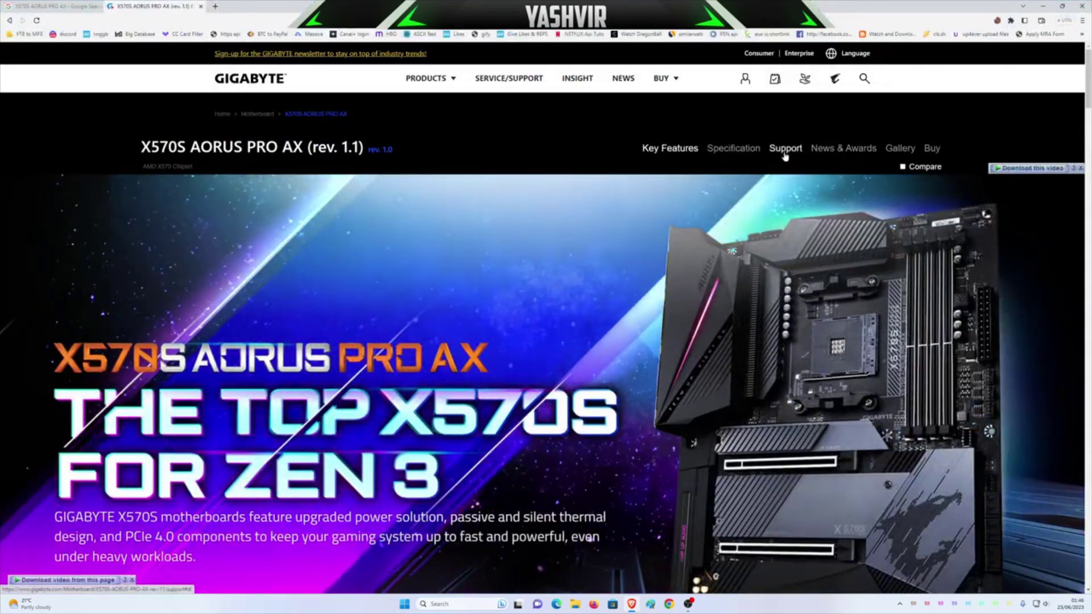
{"action": "left_click", "coordinate": [785, 152]}
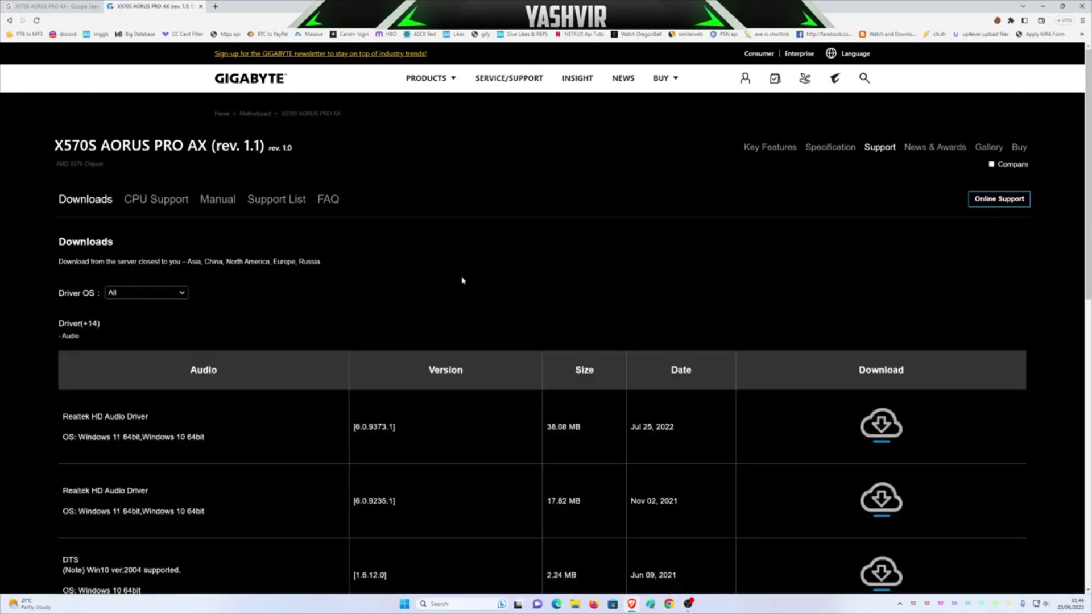
- Find the Ryzen 7 5800X3D in the CPU Support list and highlight its minimum BIOS, F1
{"action": "left_click", "coordinate": [155, 205]}
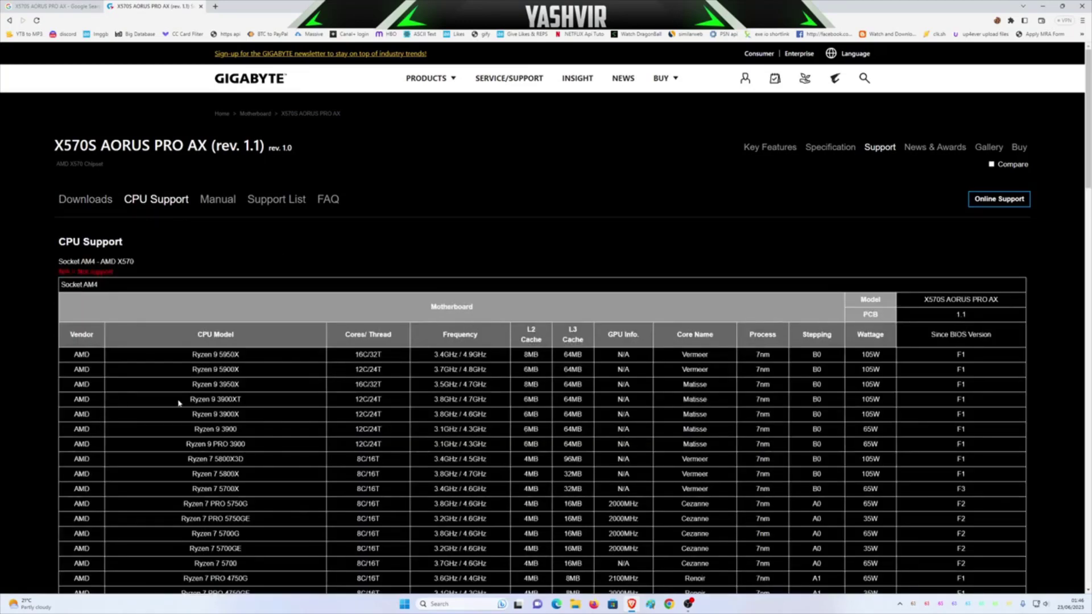
{"action": "scroll", "coordinate": [179, 403], "scroll_direction": "down", "scroll_amount": 1}
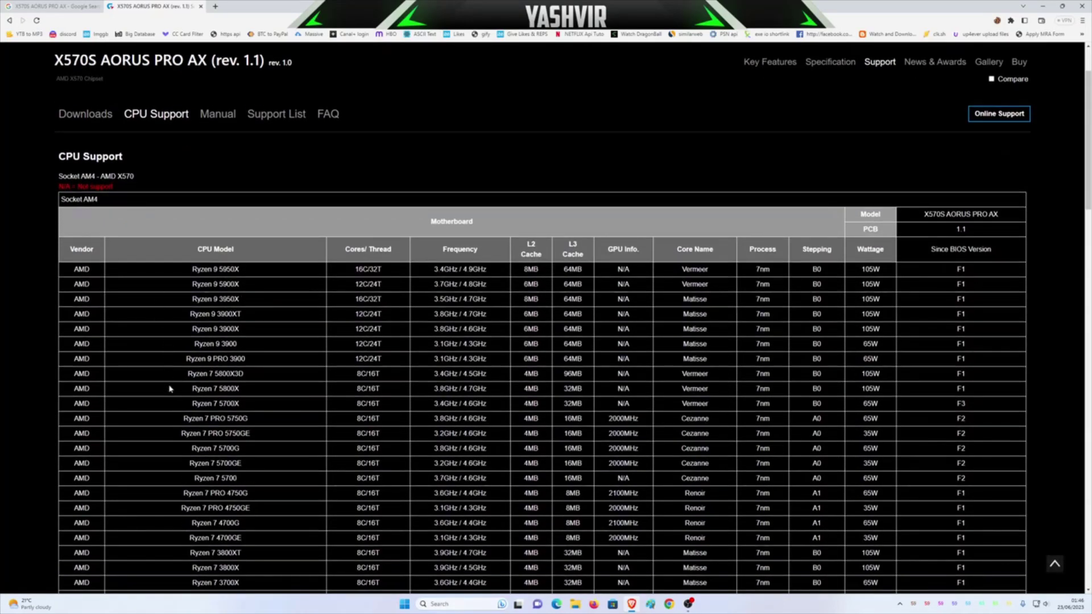
{"action": "left_click_drag", "start_coordinate": [188, 374], "coordinate": [256, 380]}
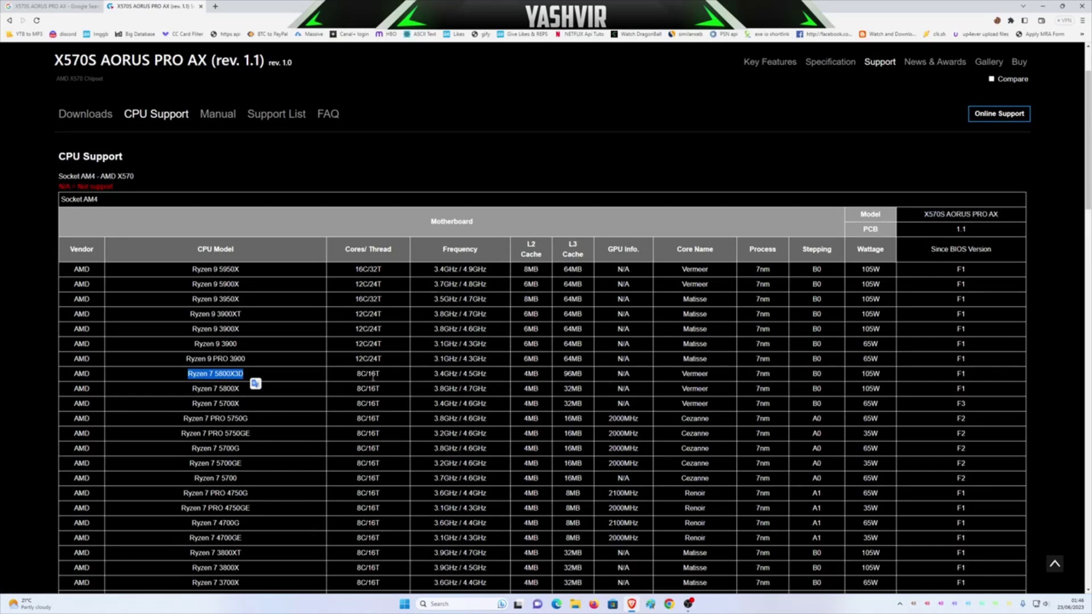
{"action": "left_click_drag", "start_coordinate": [373, 379], "coordinate": [956, 375]}
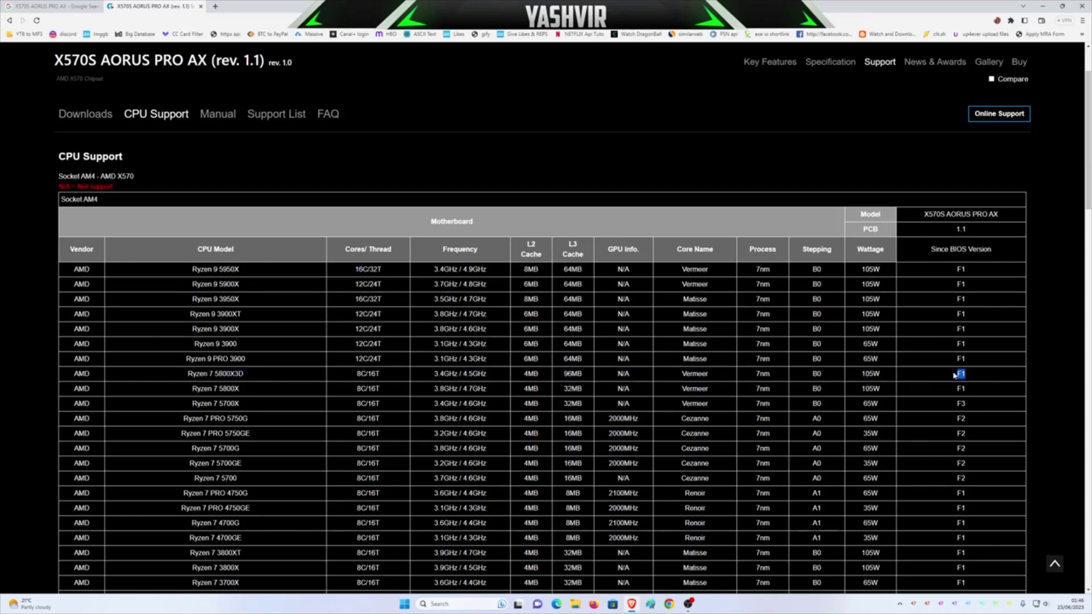
{"action": "left_click", "coordinate": [964, 376]}
{"action": "double_click", "coordinate": [962, 375]}
- Filter the downloads to Windows 11 64bit and expand the BIOS list
{"action": "left_click", "coordinate": [74, 116]}
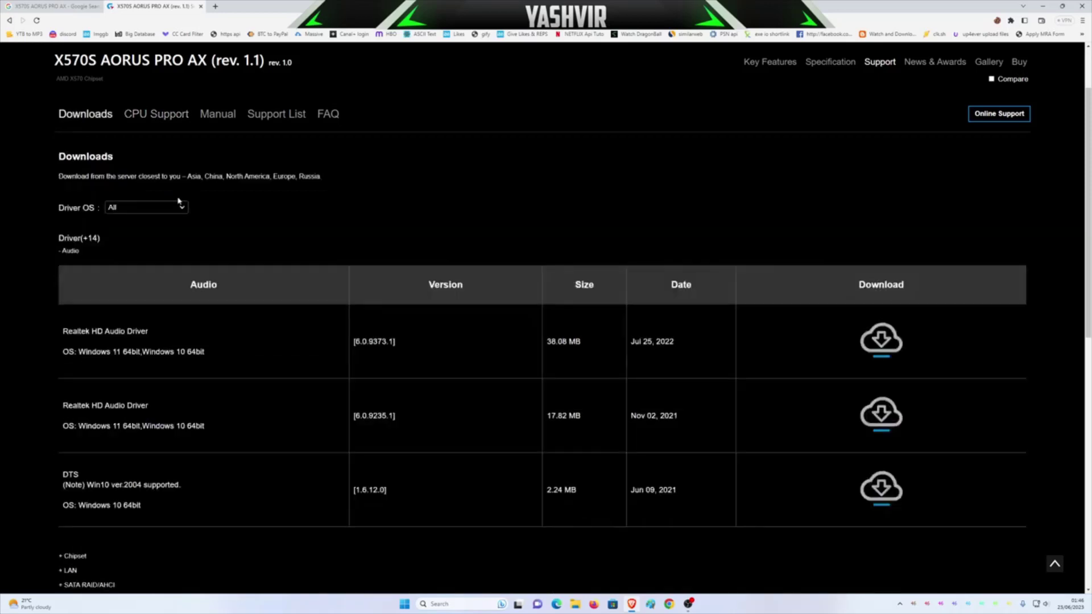
{"action": "left_click", "coordinate": [137, 209]}
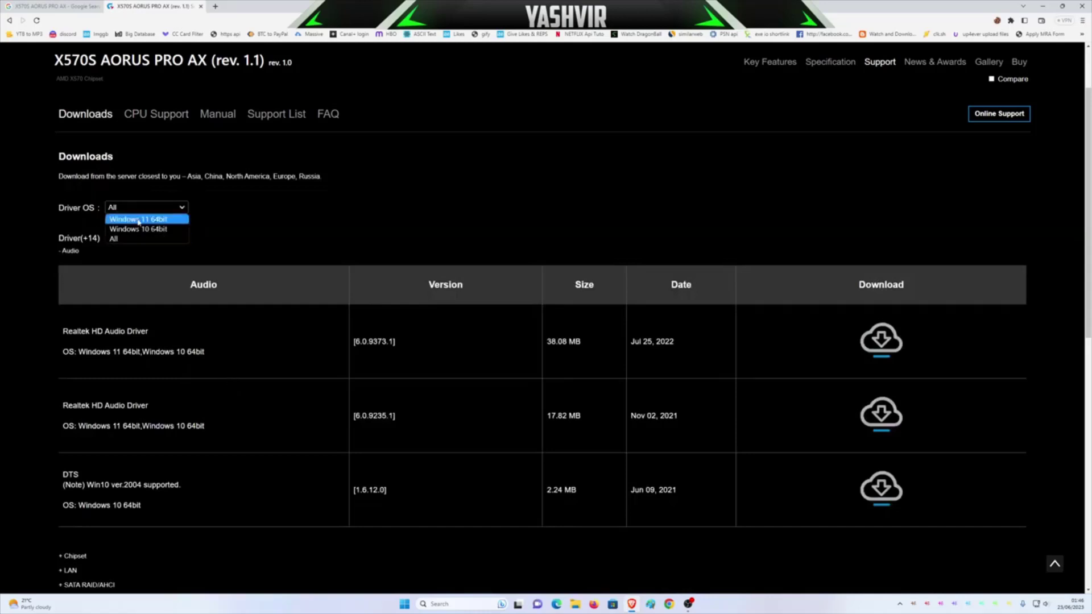
{"action": "left_click", "coordinate": [148, 221]}
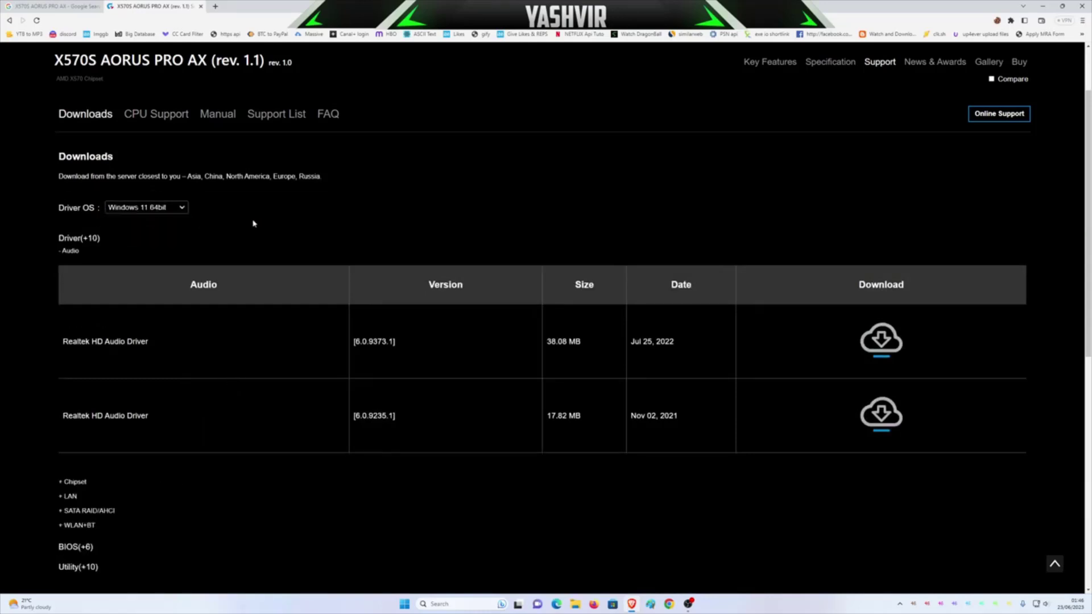
{"action": "scroll", "coordinate": [68, 313], "scroll_direction": "down", "scroll_amount": 2}
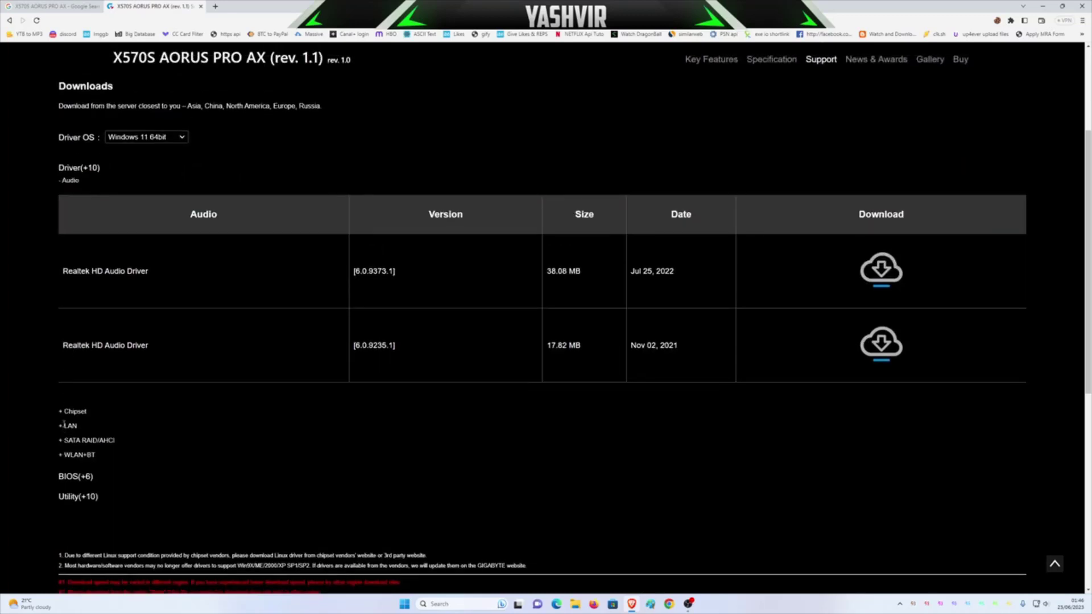
{"action": "left_click", "coordinate": [79, 479]}
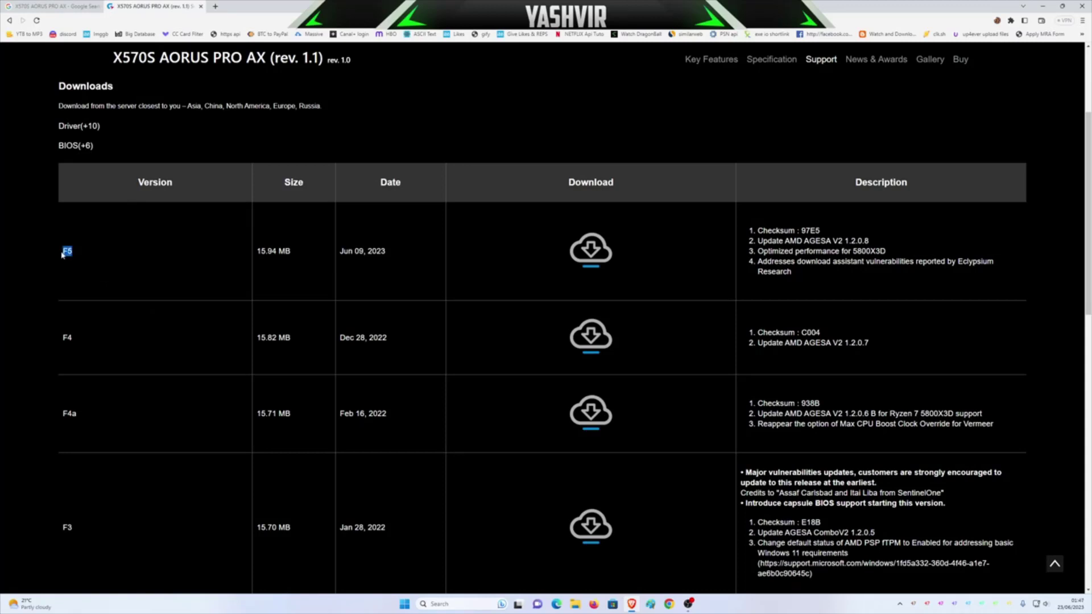
- Highlight F5's release notes (vulnerability fix, 5800X3D optimization) and its Jun 09, 2023 date
{"action": "triple_click", "coordinate": [812, 283]}
{"action": "left_click", "coordinate": [812, 282]}
{"action": "left_click_drag", "start_coordinate": [760, 263], "coordinate": [817, 264]}
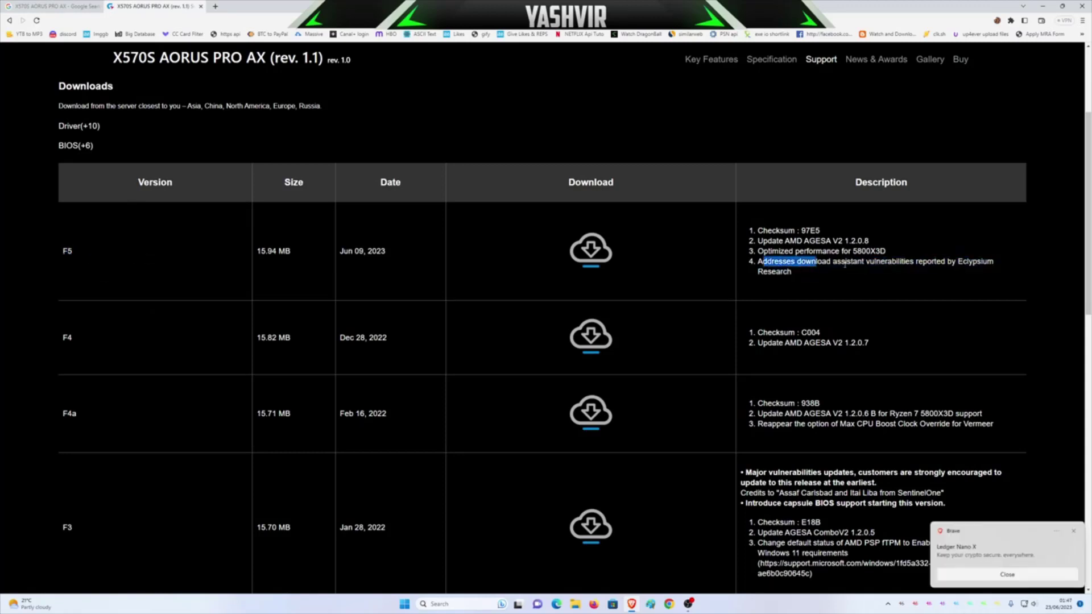
{"action": "left_click", "coordinate": [882, 266]}
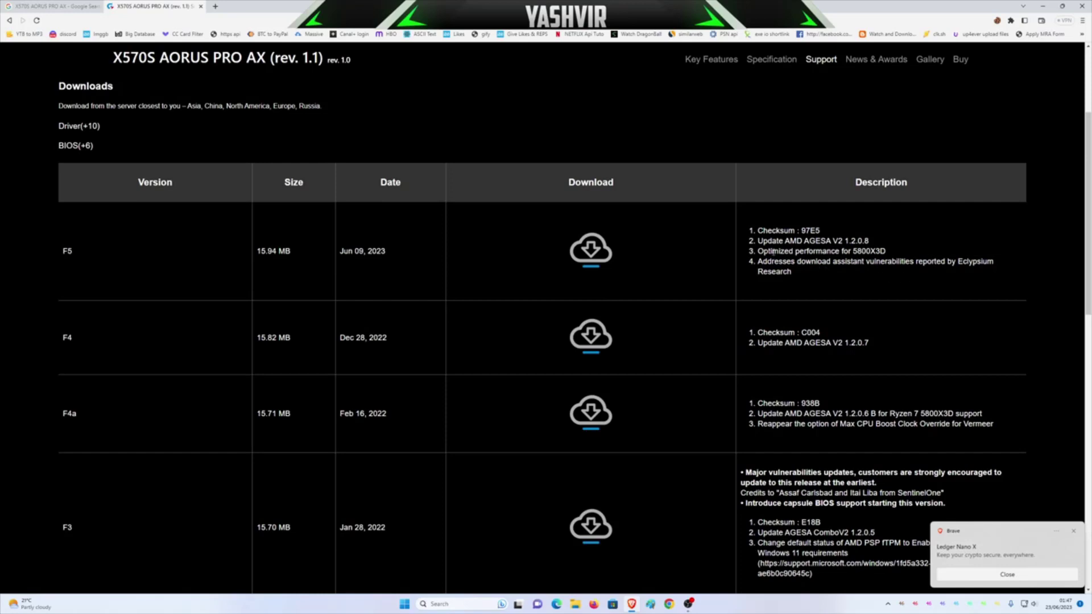
{"action": "left_click_drag", "start_coordinate": [759, 250], "coordinate": [851, 250]}
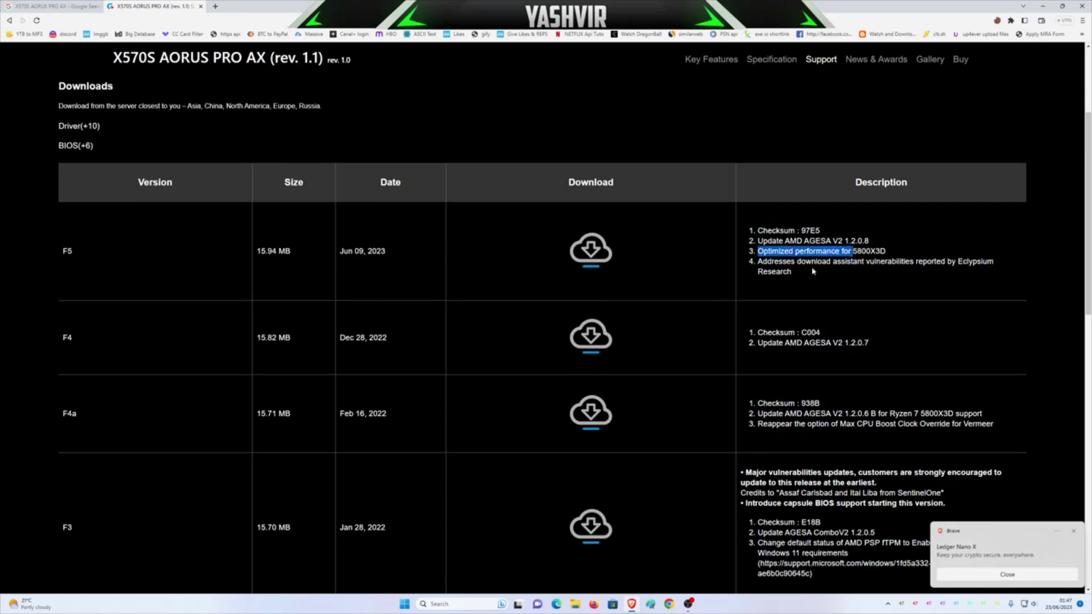
{"action": "left_click", "coordinate": [813, 271]}
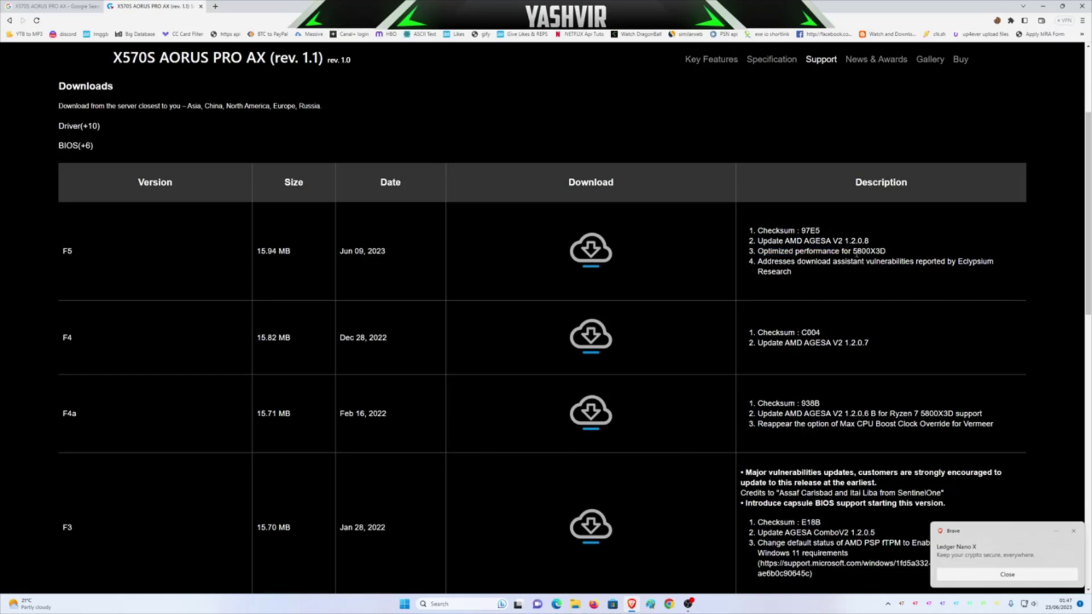
{"action": "left_click_drag", "start_coordinate": [890, 255], "coordinate": [845, 252]}
{"action": "left_click_drag", "start_coordinate": [340, 250], "coordinate": [396, 252]}
- Download the F5 BIOS file and close the browser
{"action": "left_click", "coordinate": [488, 263]}
{"action": "left_click", "coordinate": [590, 251]}
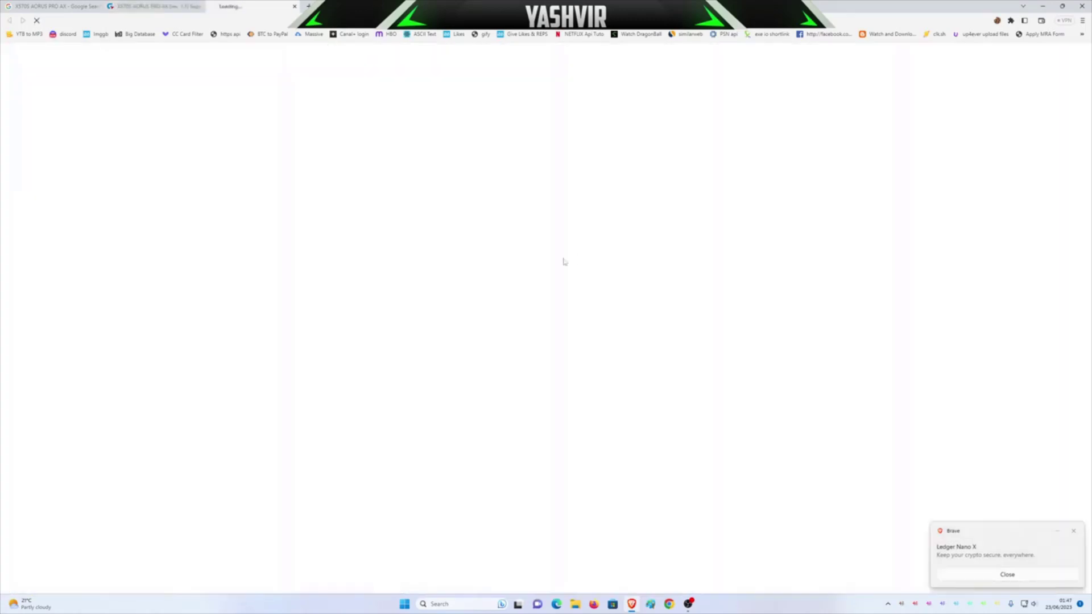
{"action": "left_click", "coordinate": [545, 339]}
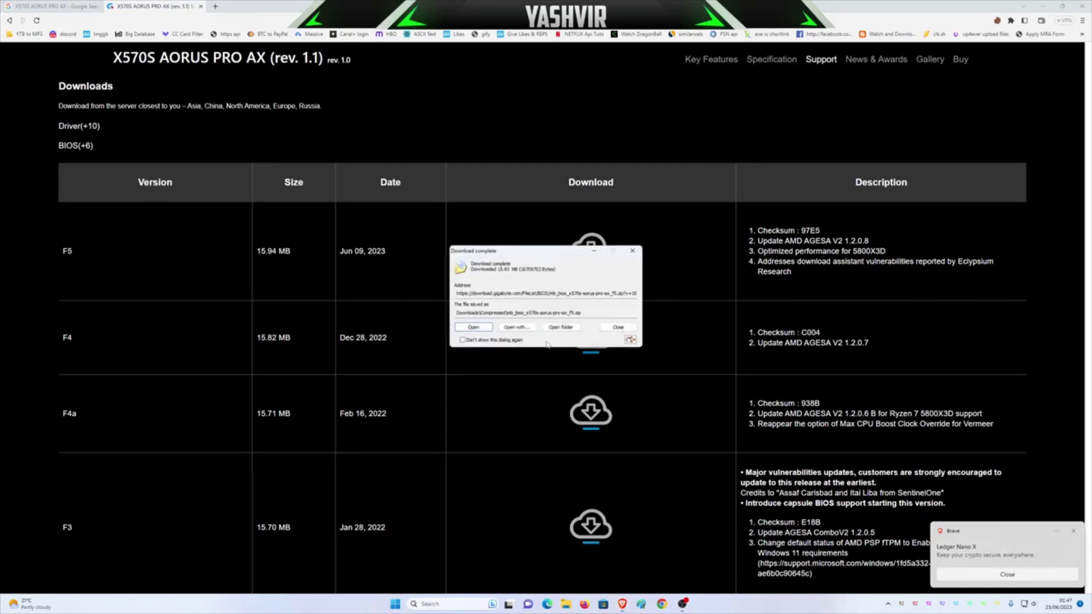
{"action": "left_click", "coordinate": [1082, 5]}
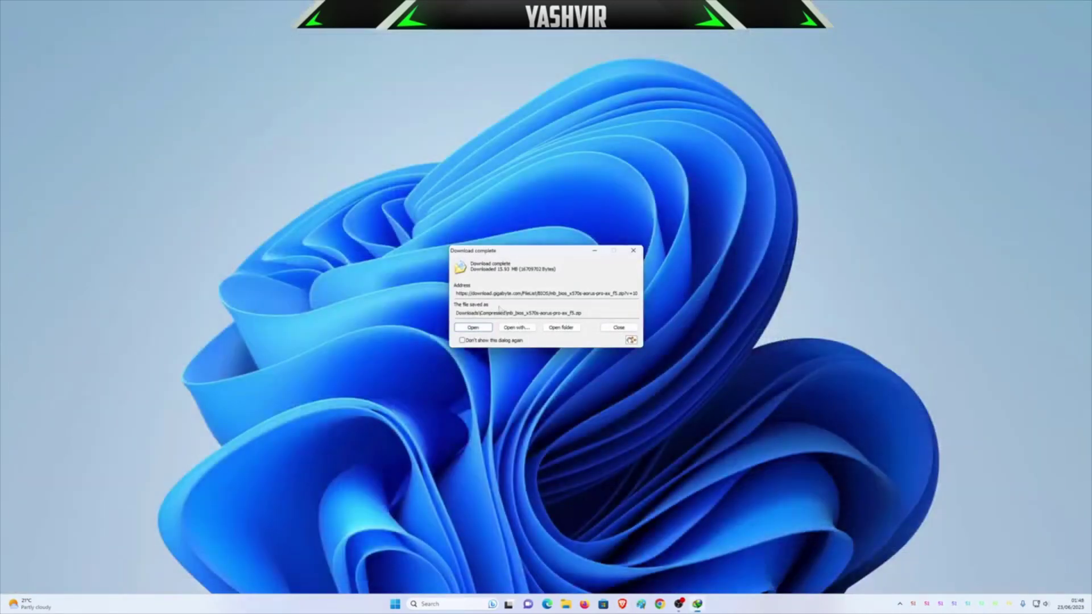
- Open mb_bios_x570s-aorus-pro-ax_f5.zip in WinRAR and select X57SAPAX.F5
{"action": "left_click", "coordinate": [477, 328]}
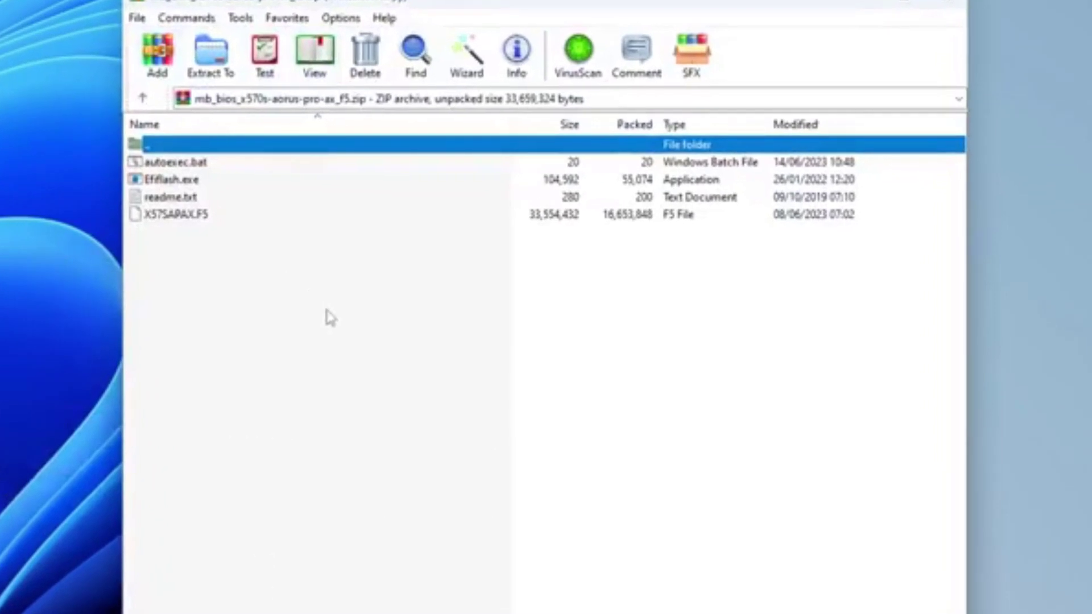
{"action": "left_click", "coordinate": [675, 257]}
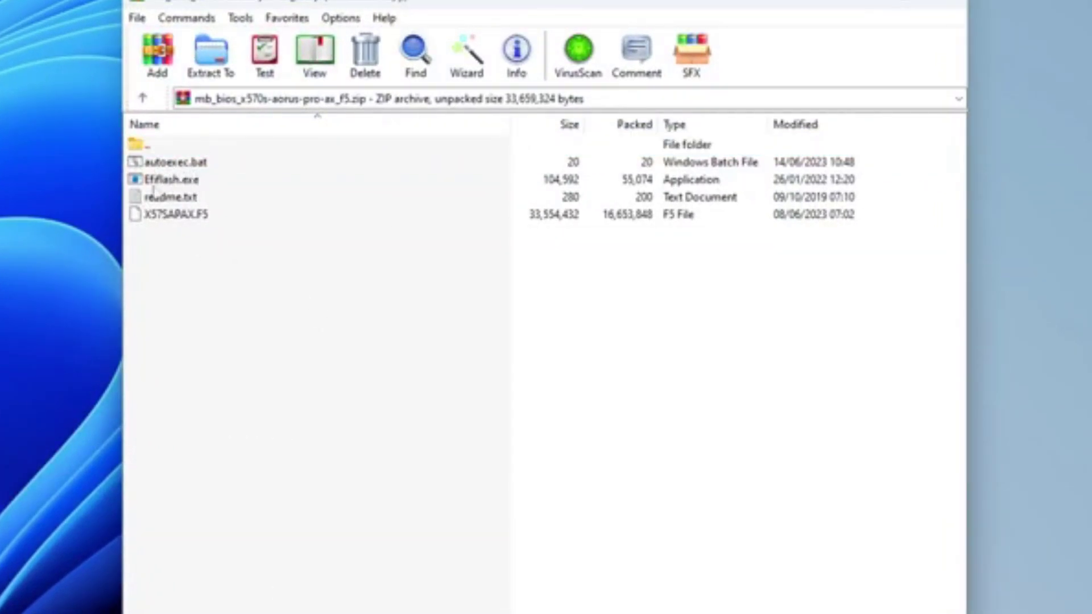
{"action": "left_click", "coordinate": [193, 216]}
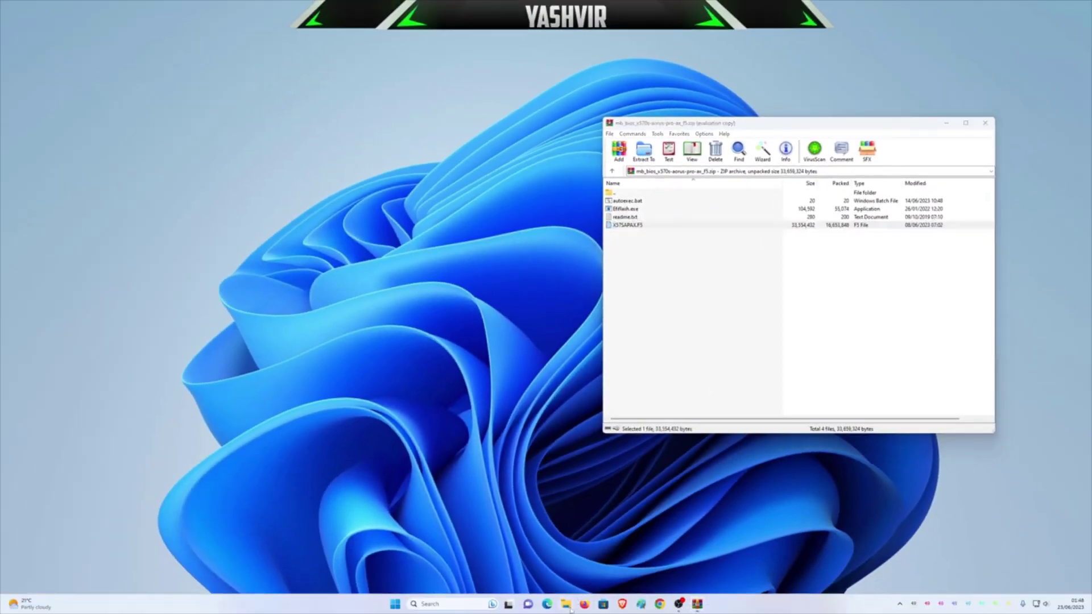
- Open File Explorer at This PC, sized to sit beside the WinRAR archive
{"action": "key", "text": "super+e"}
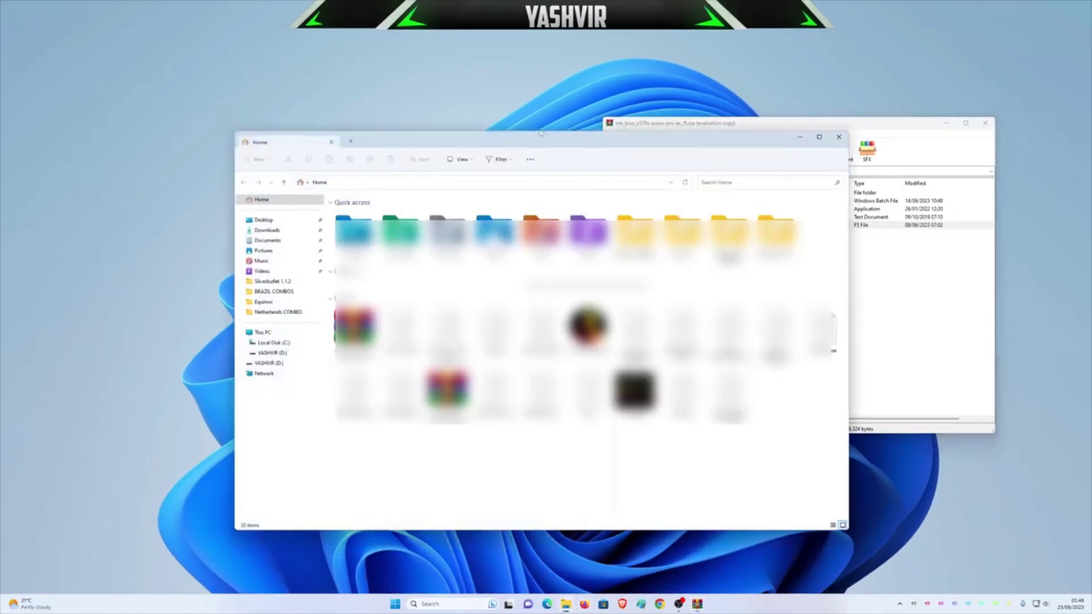
{"action": "left_click", "coordinate": [263, 332]}
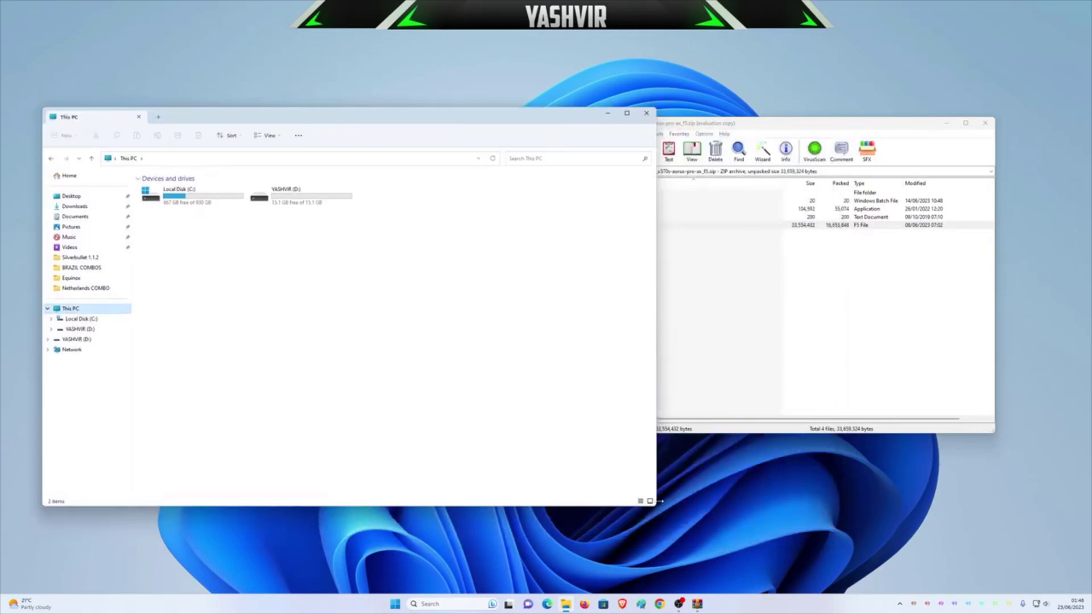
{"action": "left_click_drag", "start_coordinate": [658, 509], "coordinate": [581, 474]}
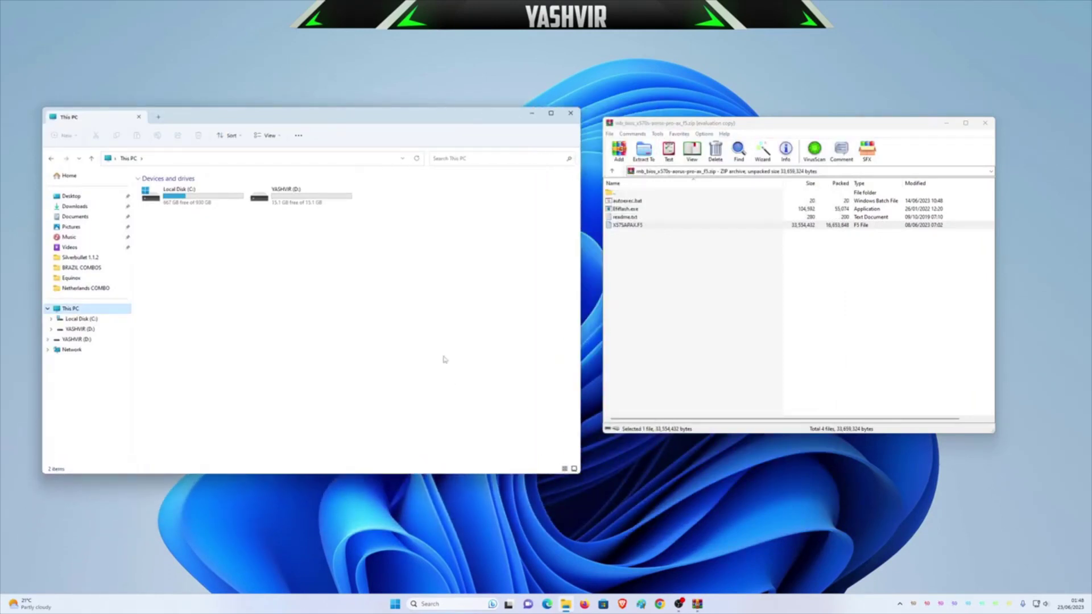
- Confirm in the Format dialog that YASHVIR (D:) uses FAT32, without formatting
{"action": "right_click", "coordinate": [284, 204]}
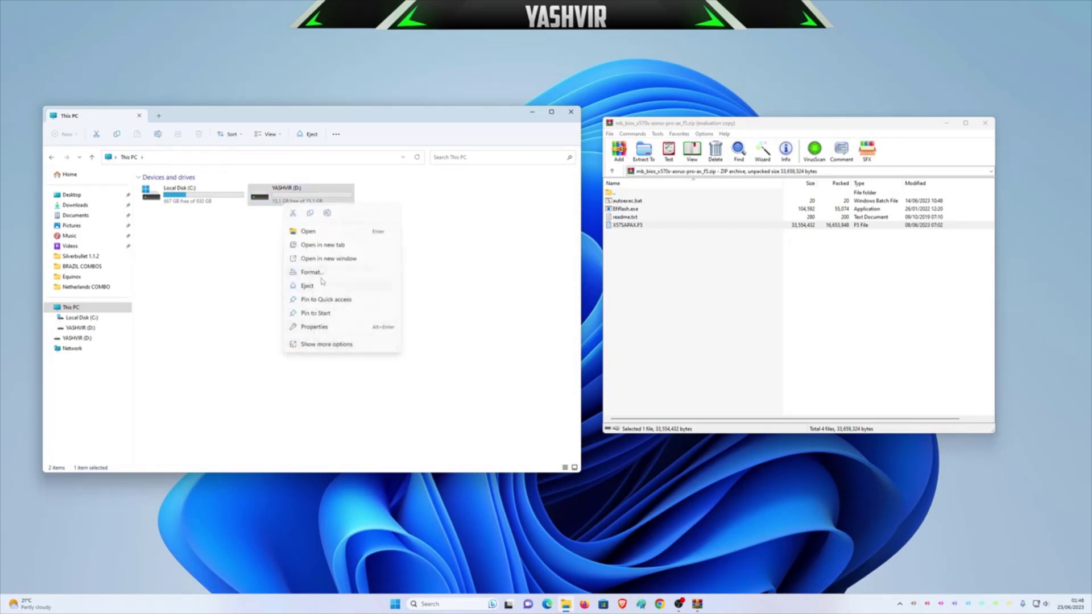
{"action": "left_click", "coordinate": [321, 275]}
{"action": "left_click_drag", "start_coordinate": [131, 231], "coordinate": [328, 225]}
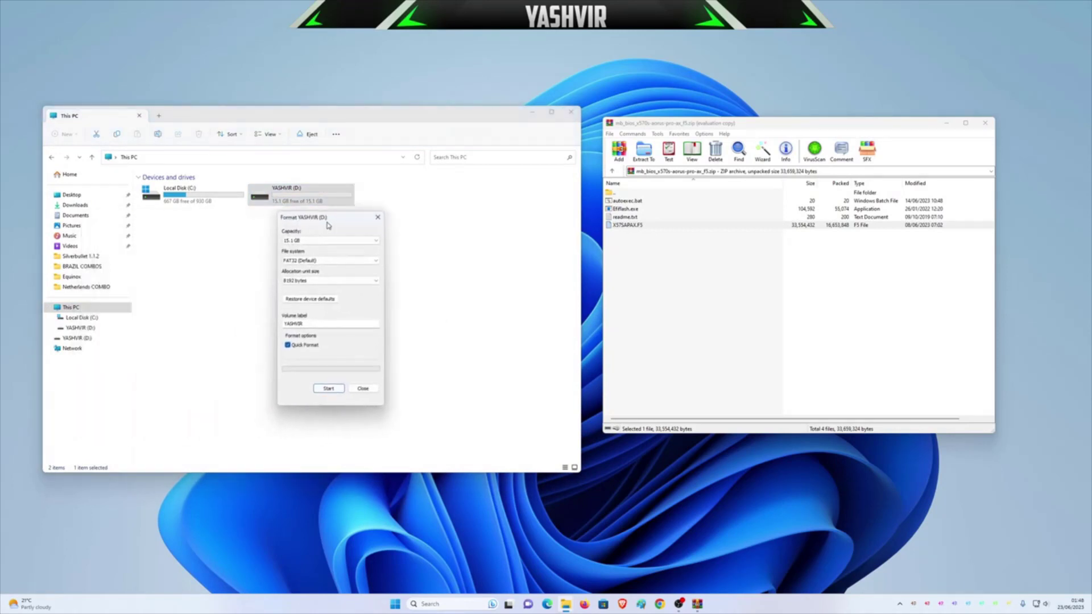
{"action": "left_click", "coordinate": [330, 260]}
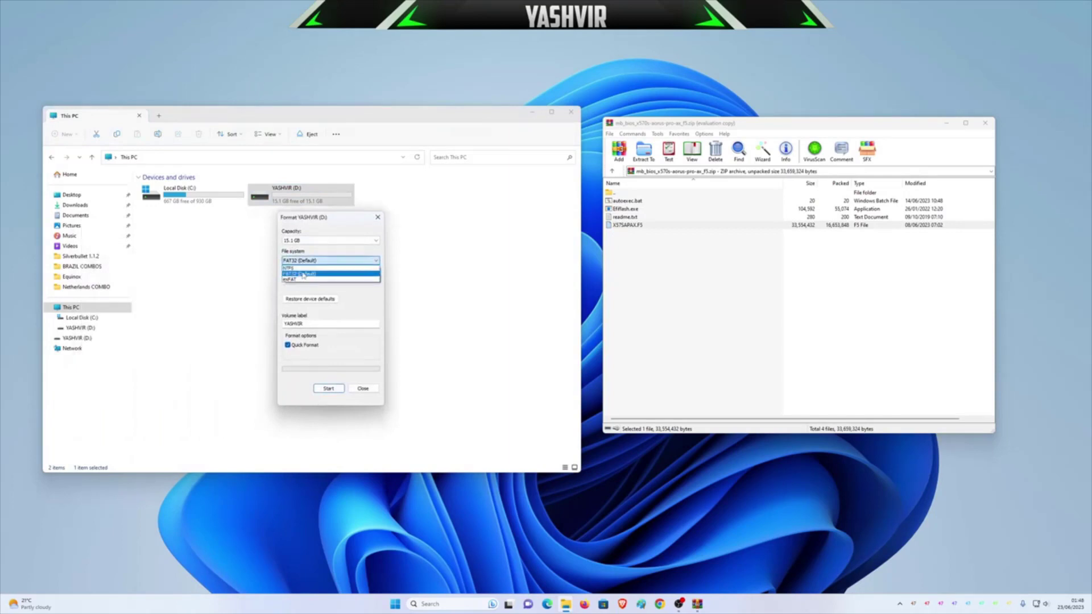
{"action": "left_click", "coordinate": [319, 269]}
{"action": "left_click", "coordinate": [382, 217]}
- Check YASHVIR (D:) properties: FAT32 file system with 15.1 GB free
{"action": "right_click", "coordinate": [303, 199]}
{"action": "left_click", "coordinate": [358, 344]}
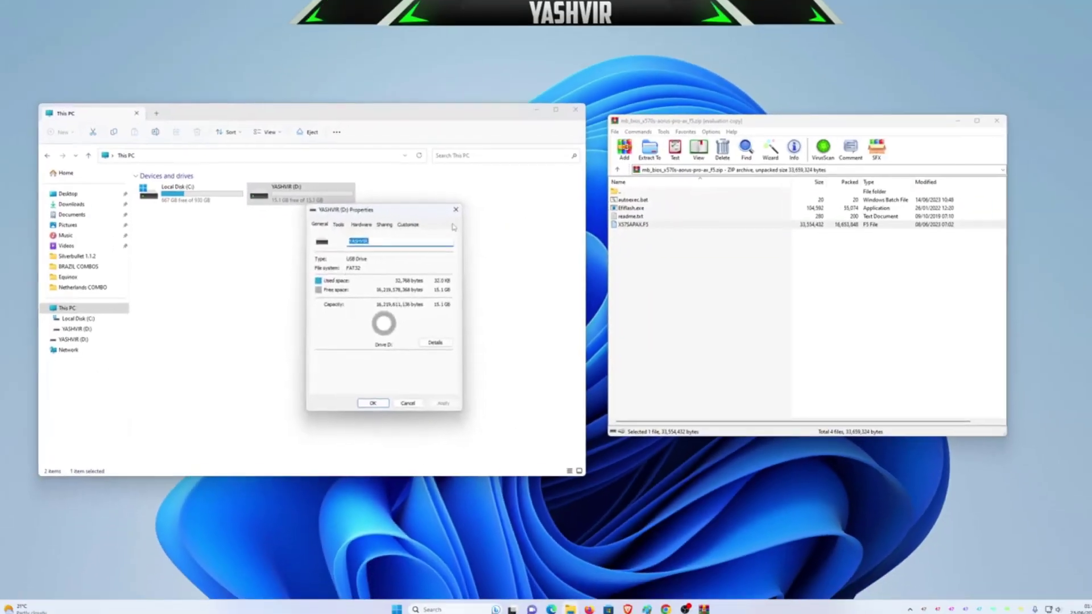
{"action": "left_click", "coordinate": [456, 210]}
- Open YASHVIR (D:) and drag X57SAPAX.F5 from the archive onto it
{"action": "double_click", "coordinate": [325, 194]}
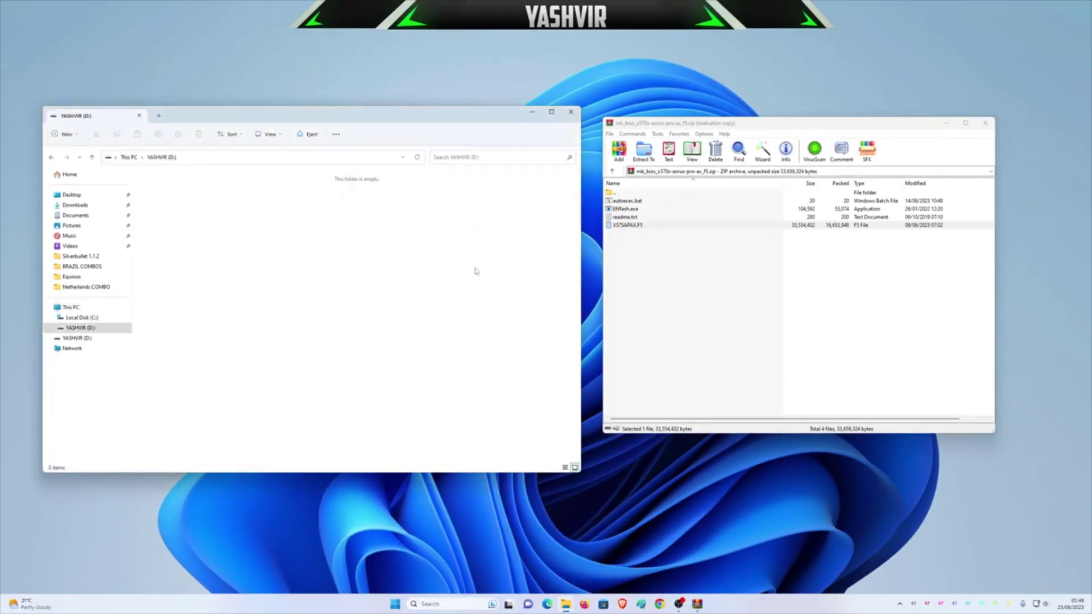
{"action": "left_click", "coordinate": [642, 226]}
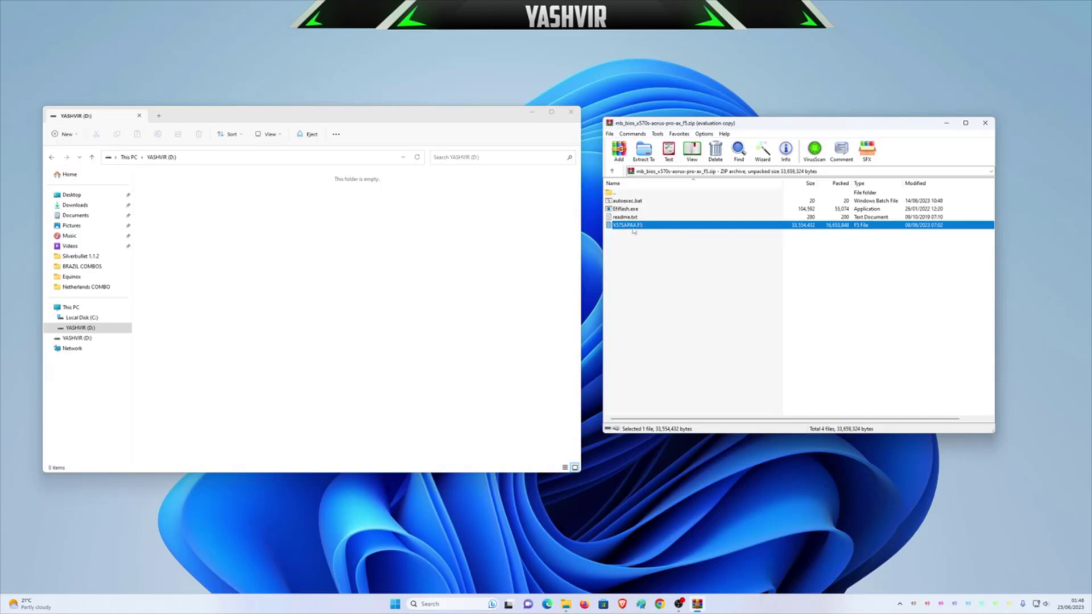
{"action": "left_click_drag", "start_coordinate": [631, 229], "coordinate": [361, 249]}
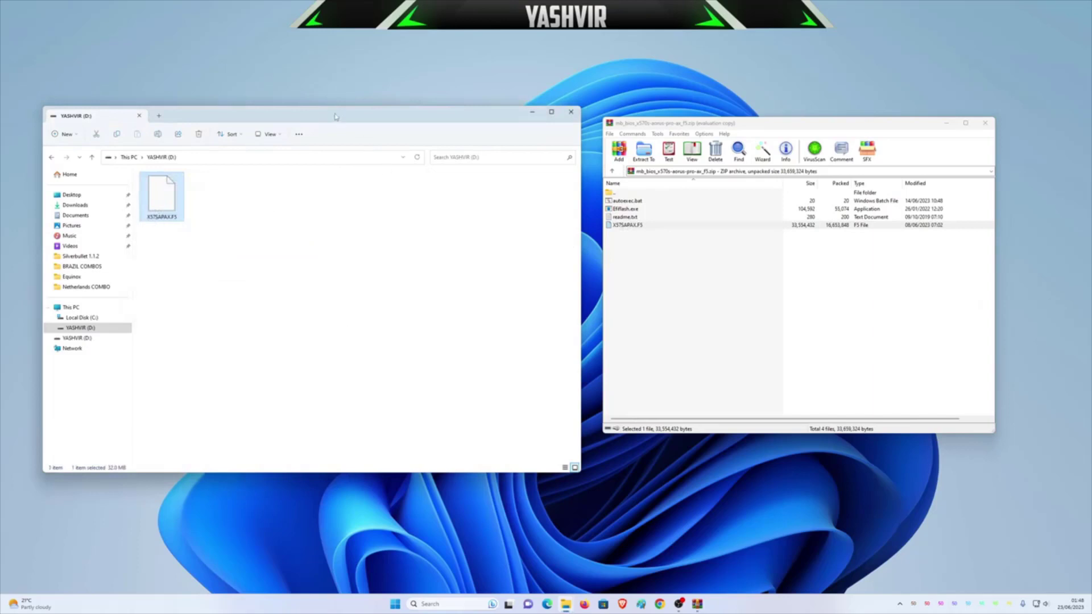
- Confirm X57SAPAX.F5 is on the drive, then close the drive window
{"action": "left_click_drag", "start_coordinate": [335, 116], "coordinate": [392, 148]}
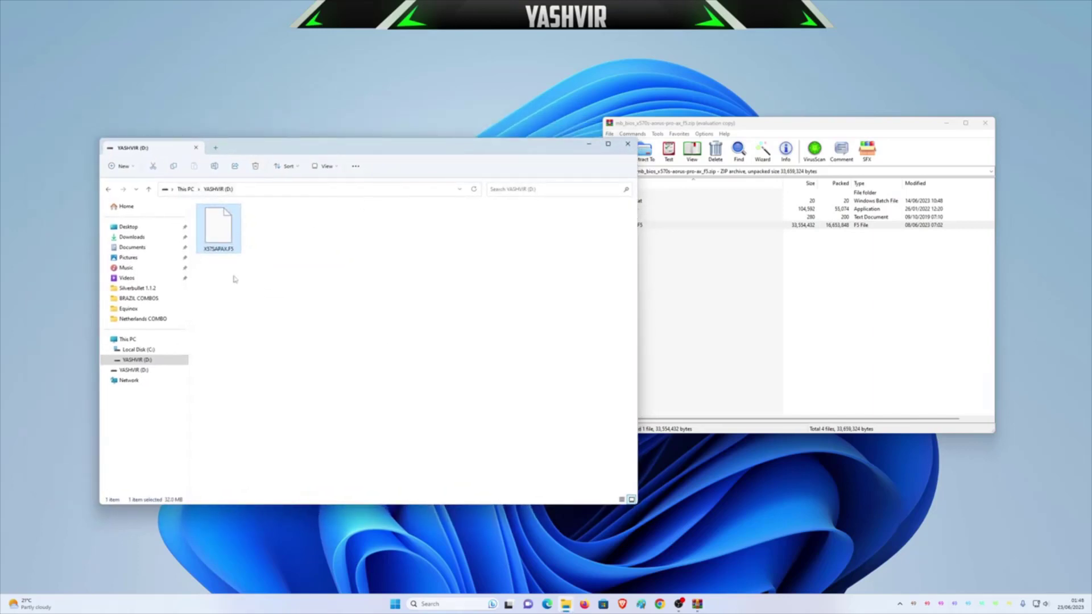
{"action": "left_click", "coordinate": [292, 282]}
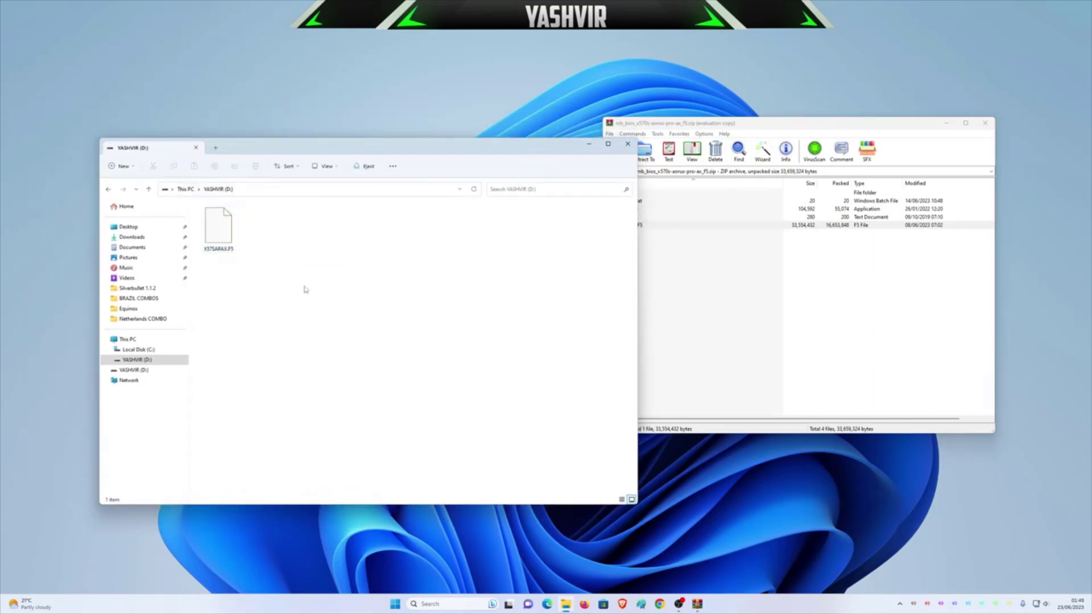
{"action": "left_click_drag", "start_coordinate": [274, 299], "coordinate": [344, 300]}
{"action": "left_click", "coordinate": [628, 144]}
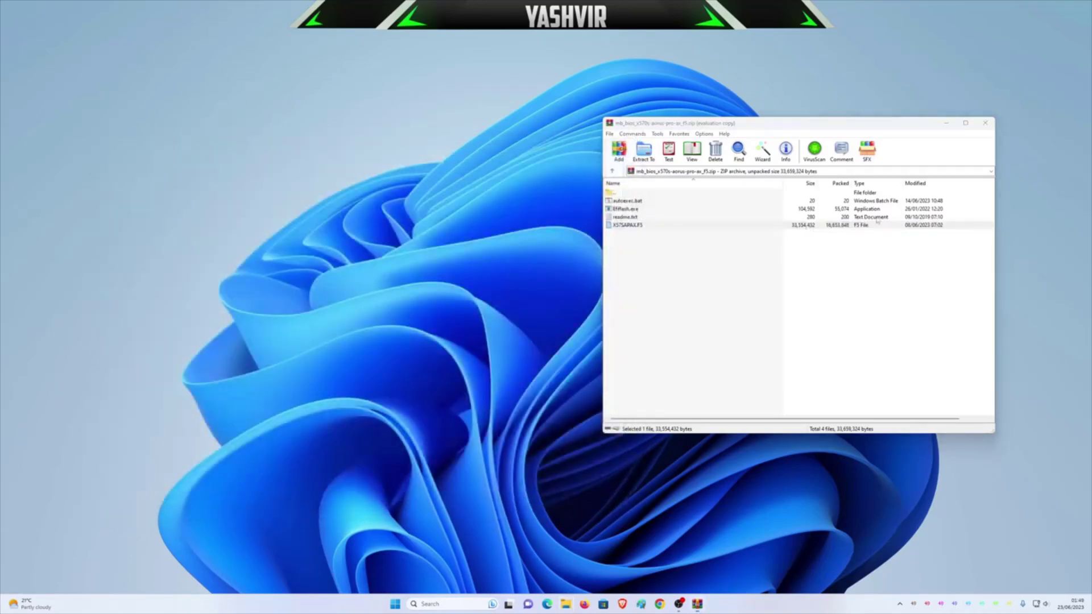
- Close WinRAR, refresh the desktop, and restart Windows from the Start menu power options
{"action": "left_click", "coordinate": [985, 123]}
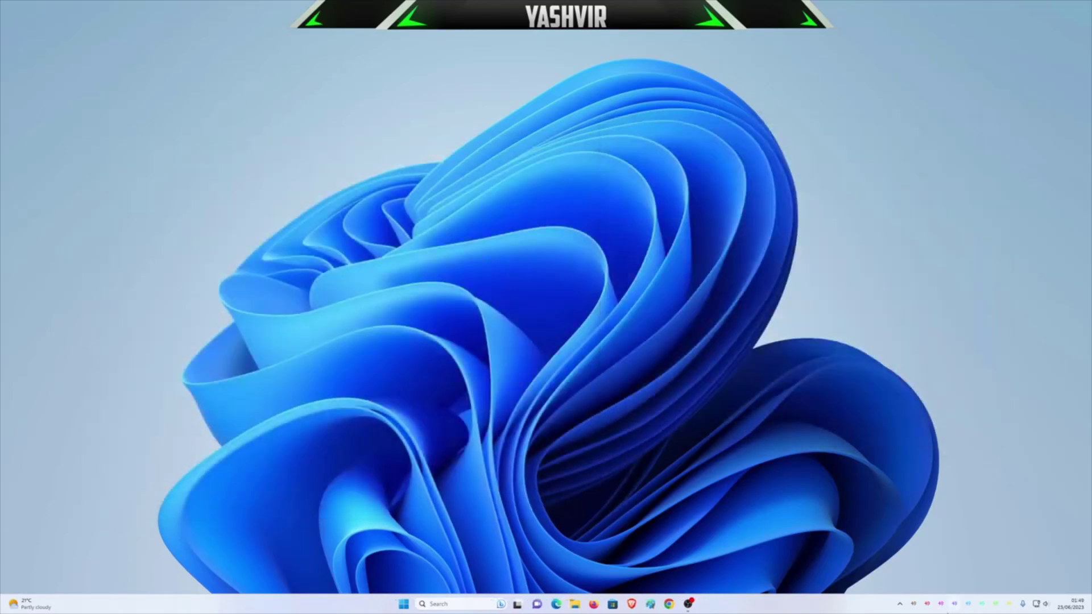
{"action": "right_click", "coordinate": [668, 249]}
{"action": "left_click", "coordinate": [694, 293]}
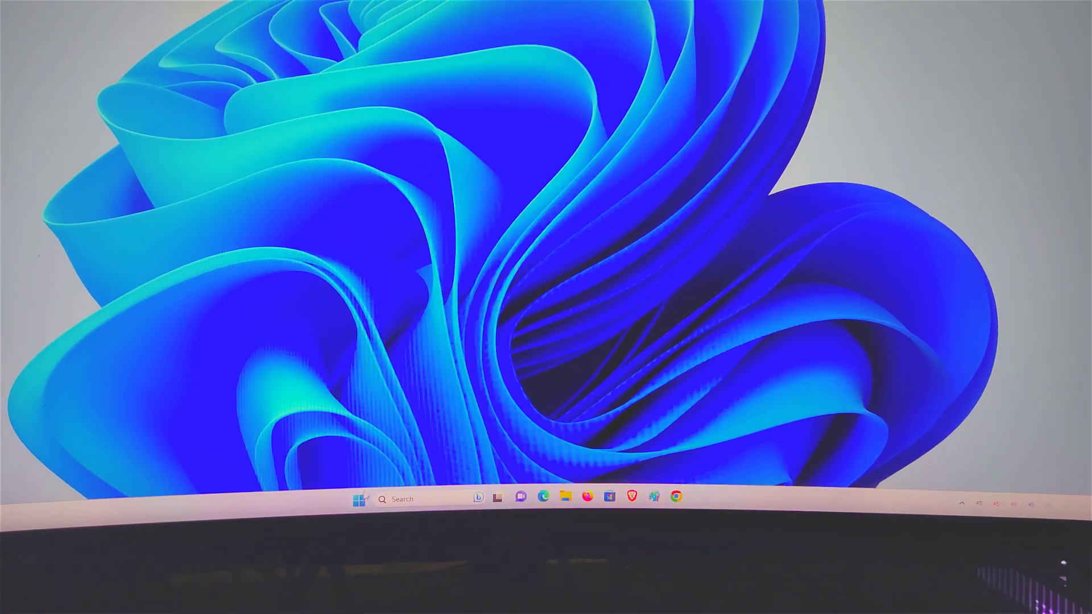
{"action": "left_click", "coordinate": [359, 499]}
{"action": "left_click", "coordinate": [644, 460]}
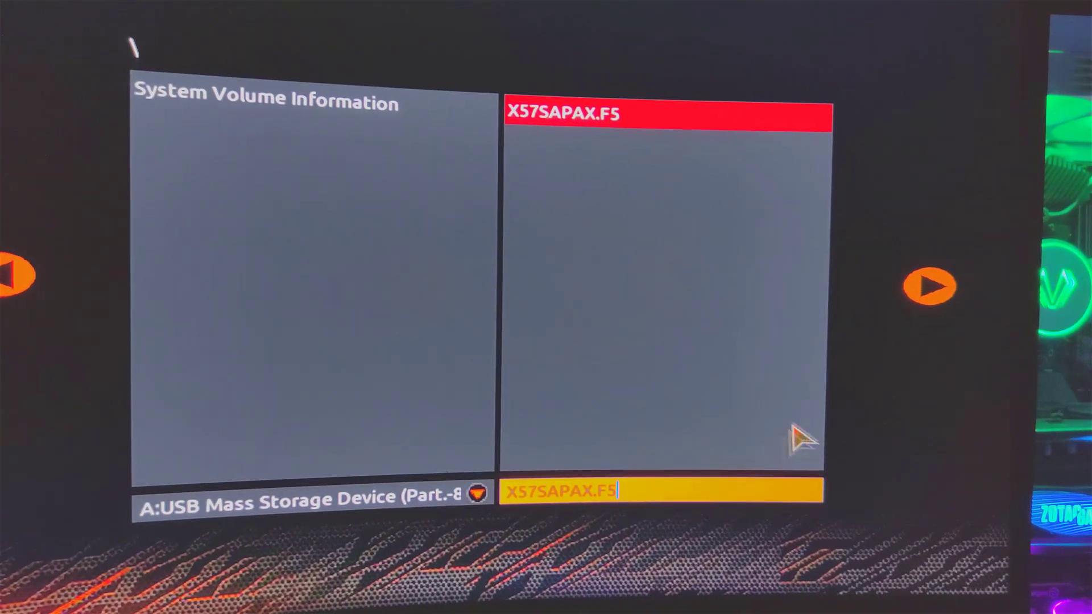
- Confirm the BIOS update with X57SAPAX.F5, then dismiss the lock screen after reboot
{"action": "left_click", "coordinate": [918, 310]}
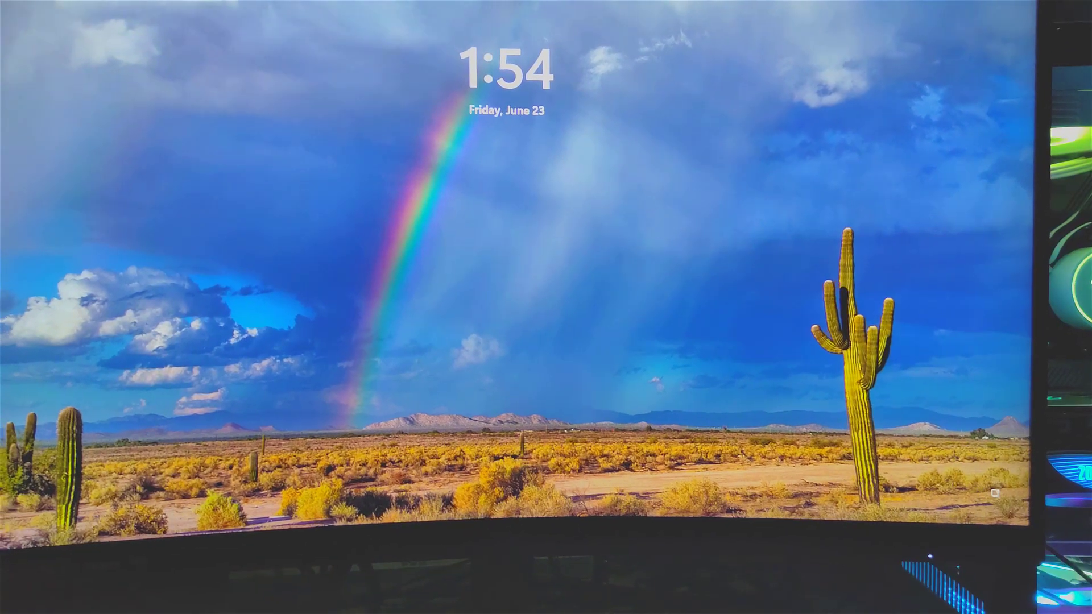
{"action": "key", "text": "space"}
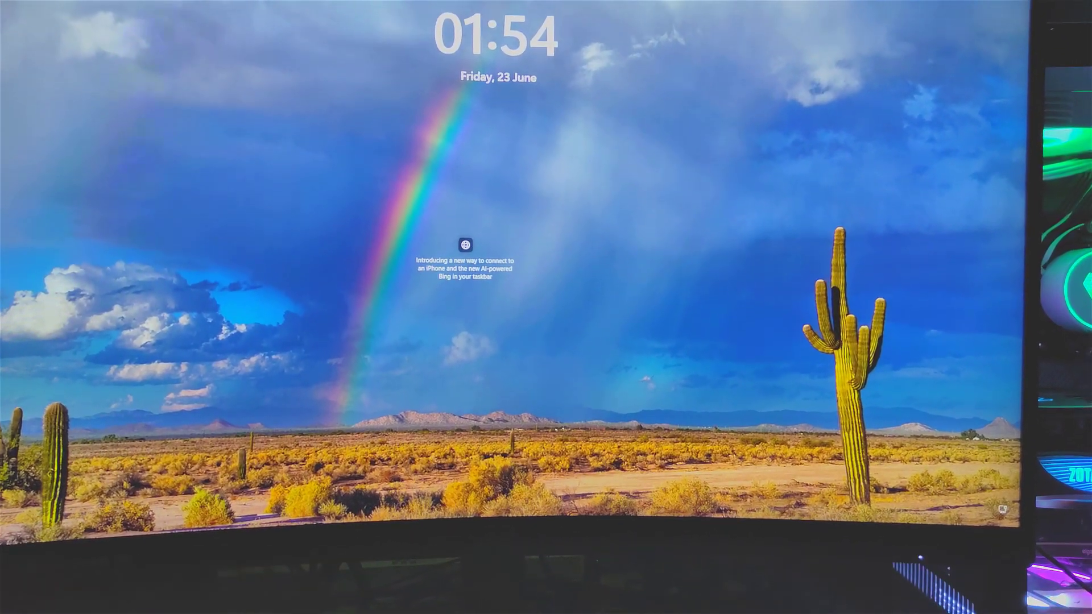